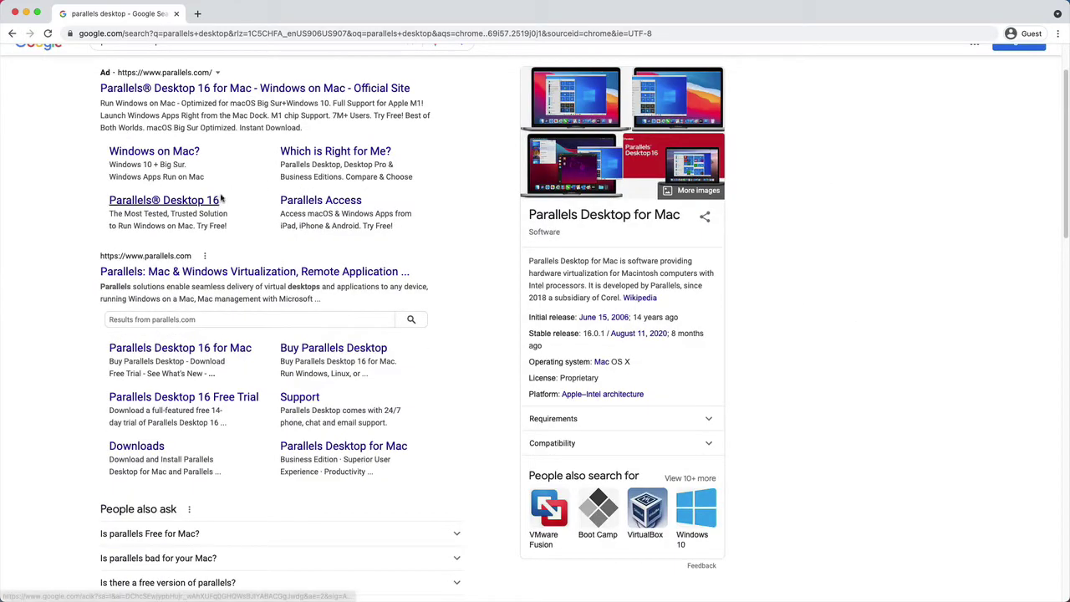
- Open the Parallels Desktop Downloads page from the search results and check the list of available versions
scroll(261, 186, up, 2)
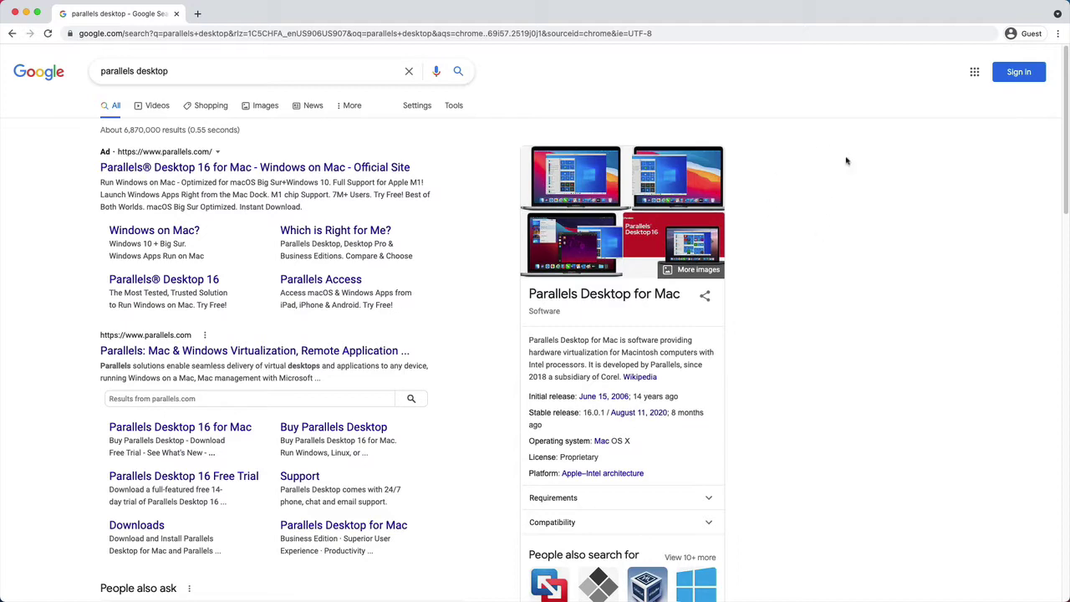
scroll(529, 295, down, 3)
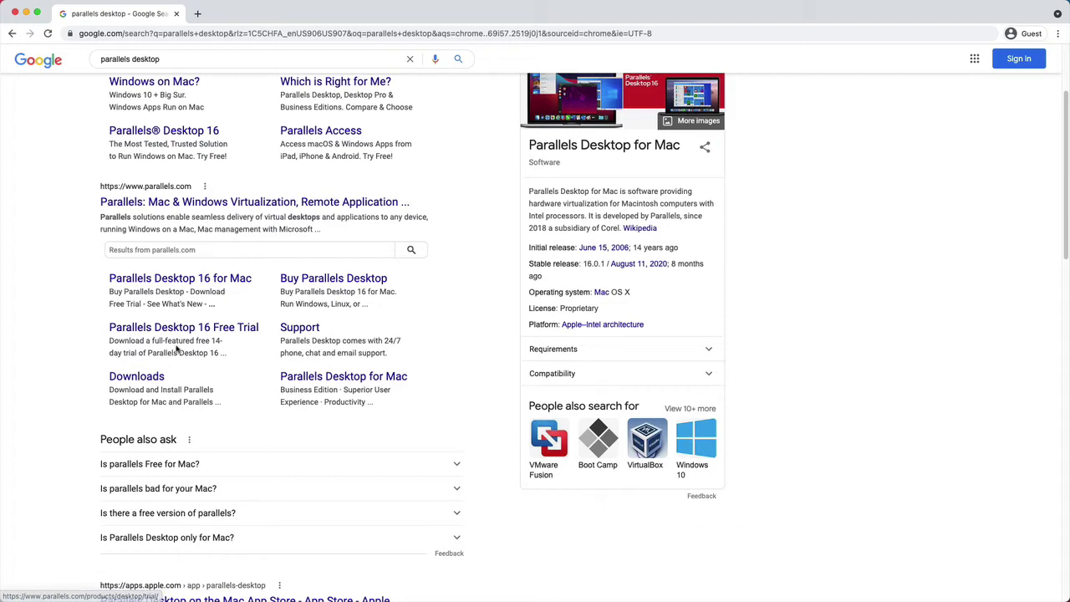
scroll(177, 349, up, 3)
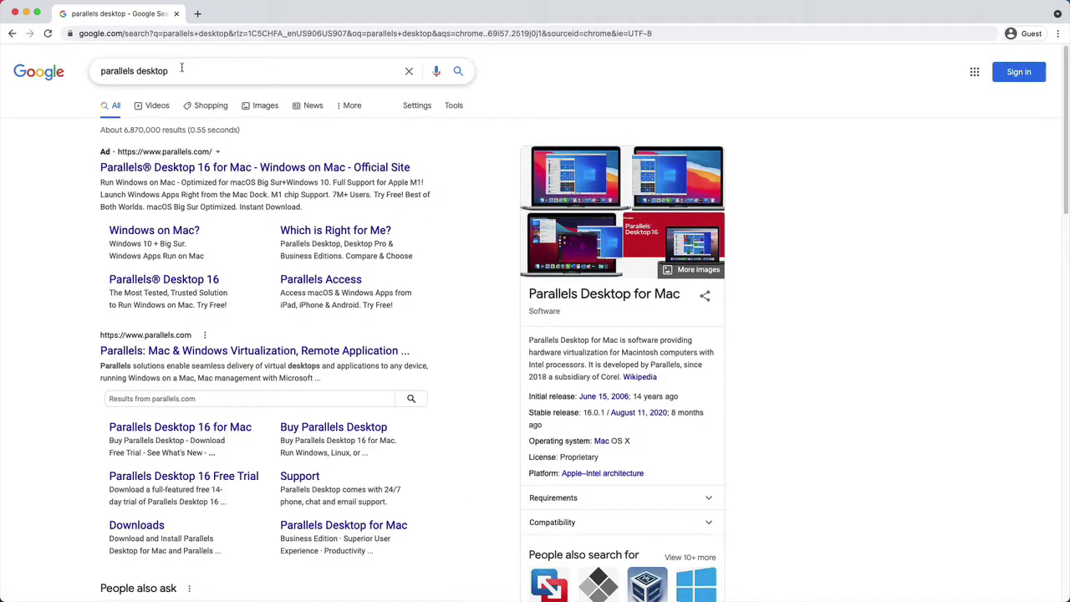
scroll(67, 368, down, 4)
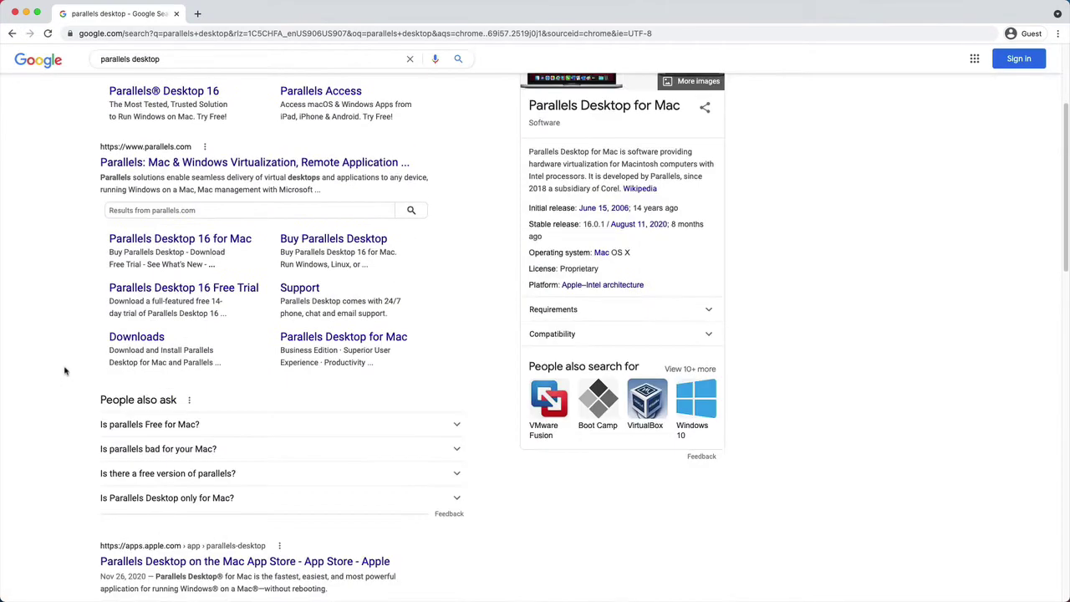
click(139, 318)
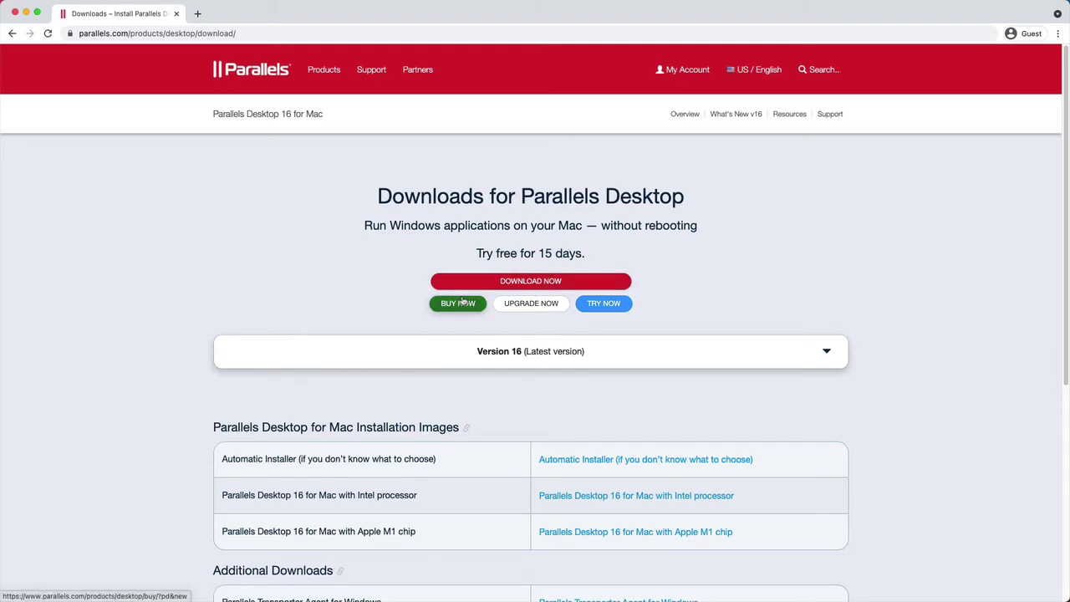
click(705, 351)
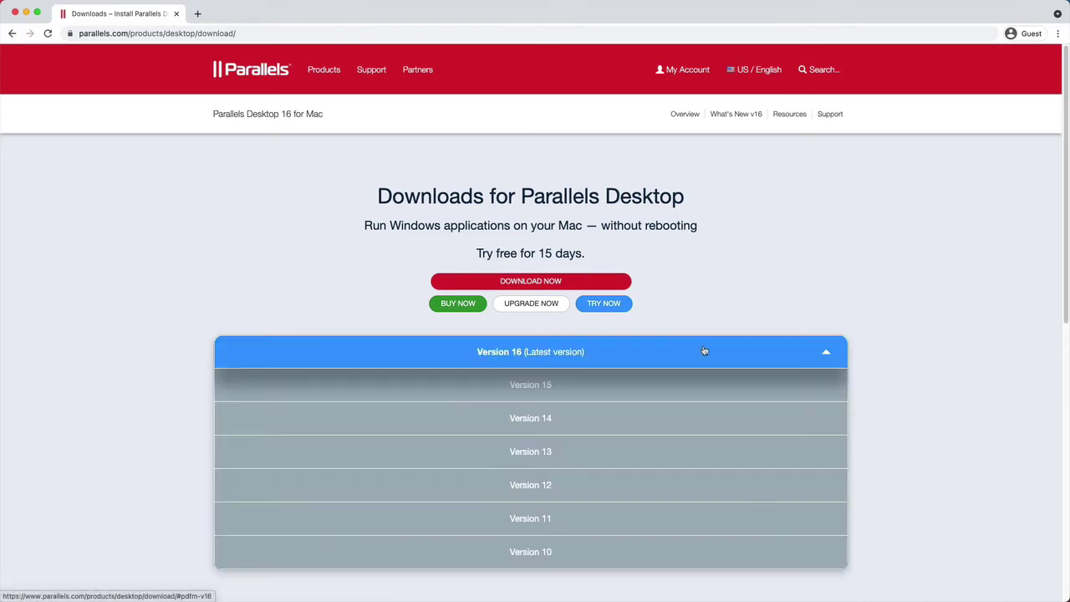
click(814, 344)
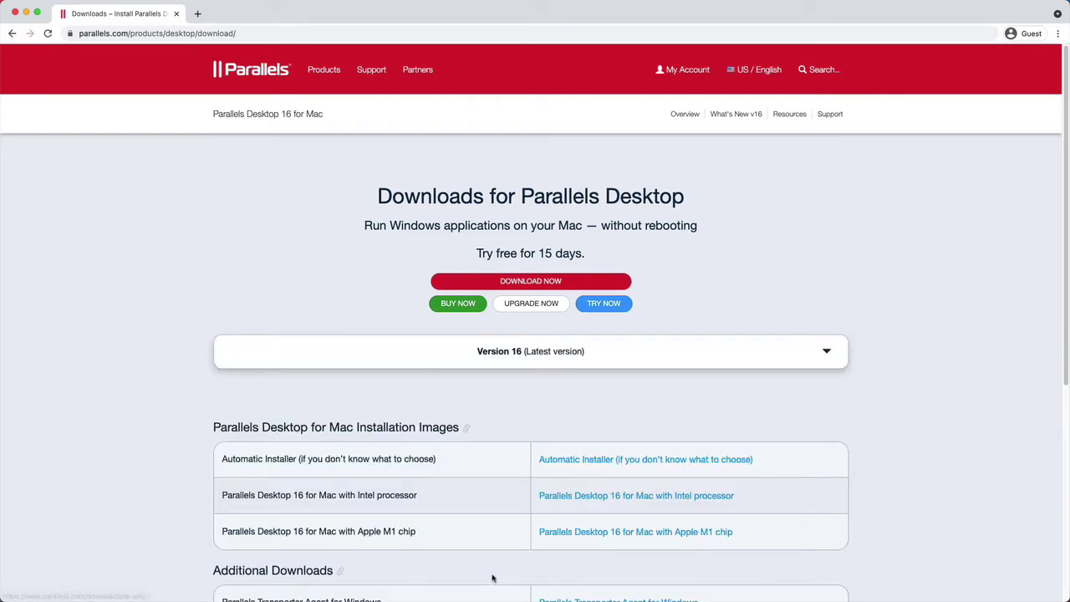
- Switch to Finder, launch the Install Parallels Desktop app and allow it to access the Downloads folder
mouse_move(380, 597)
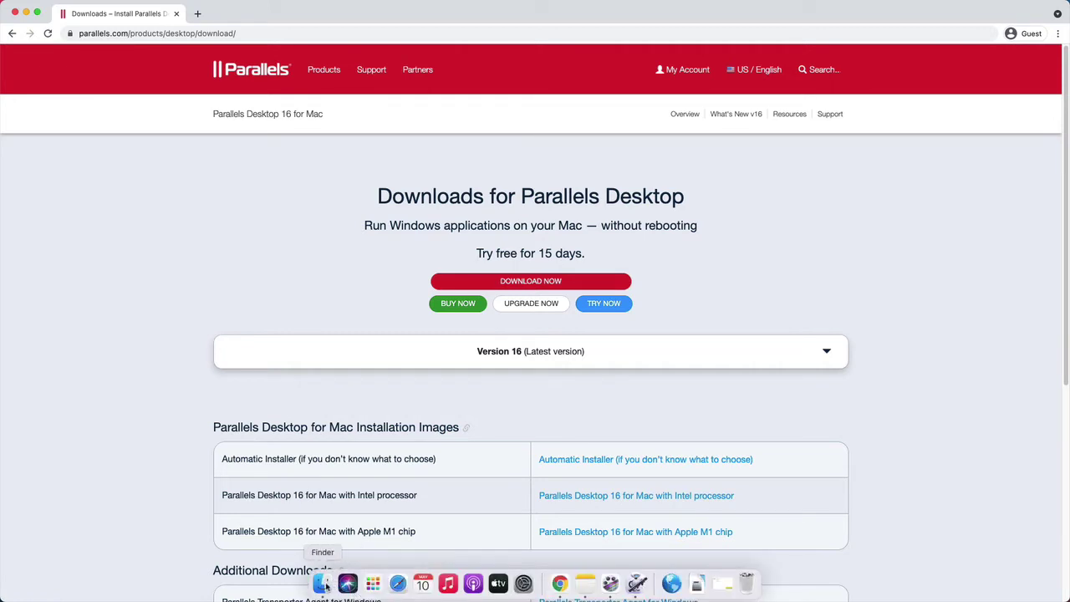
click(325, 586)
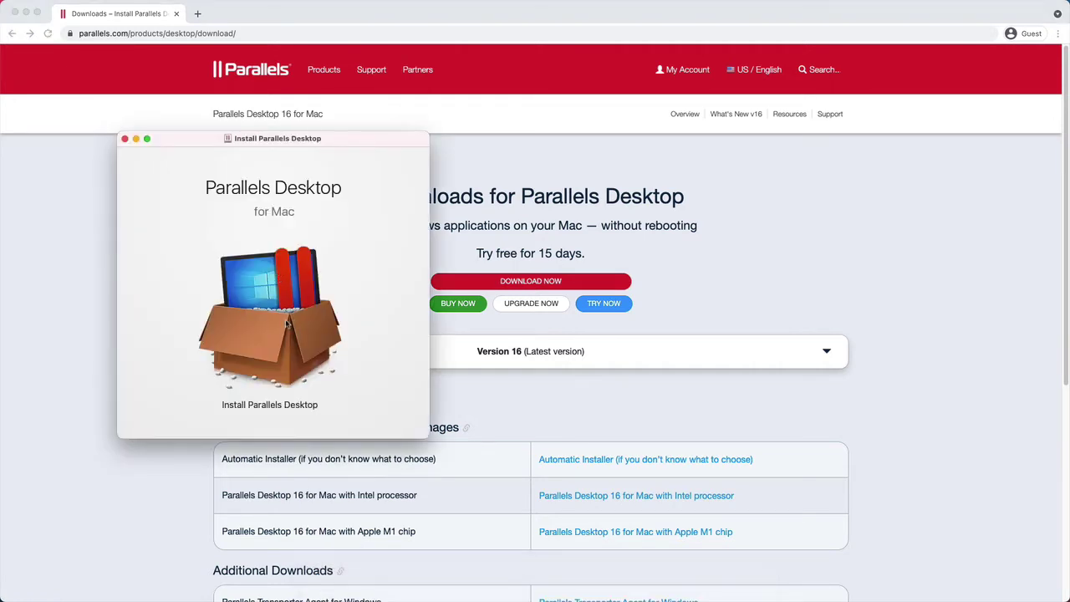
double_click(286, 322)
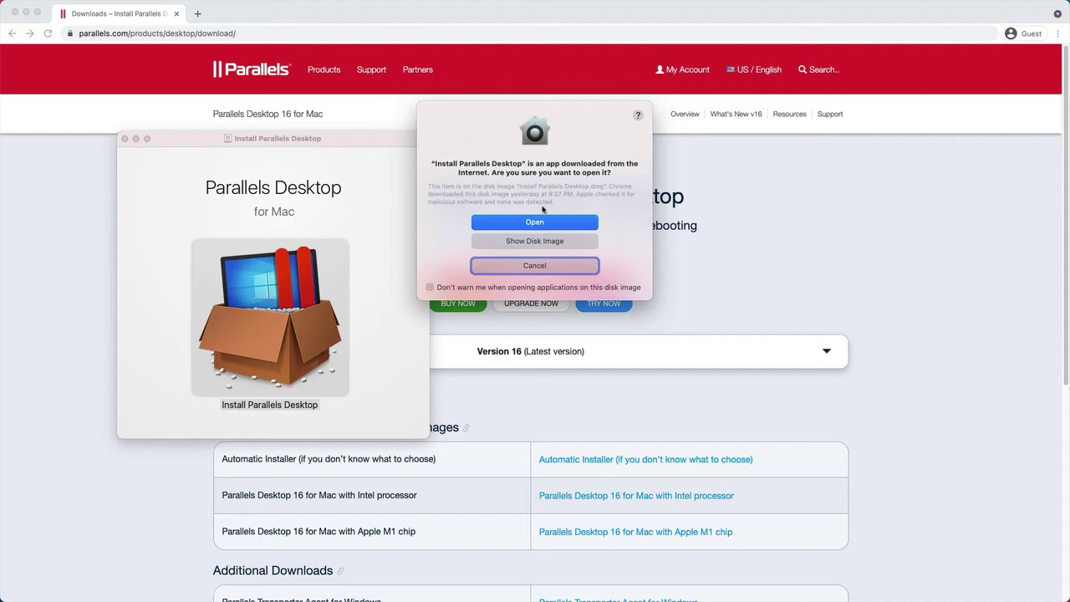
click(535, 223)
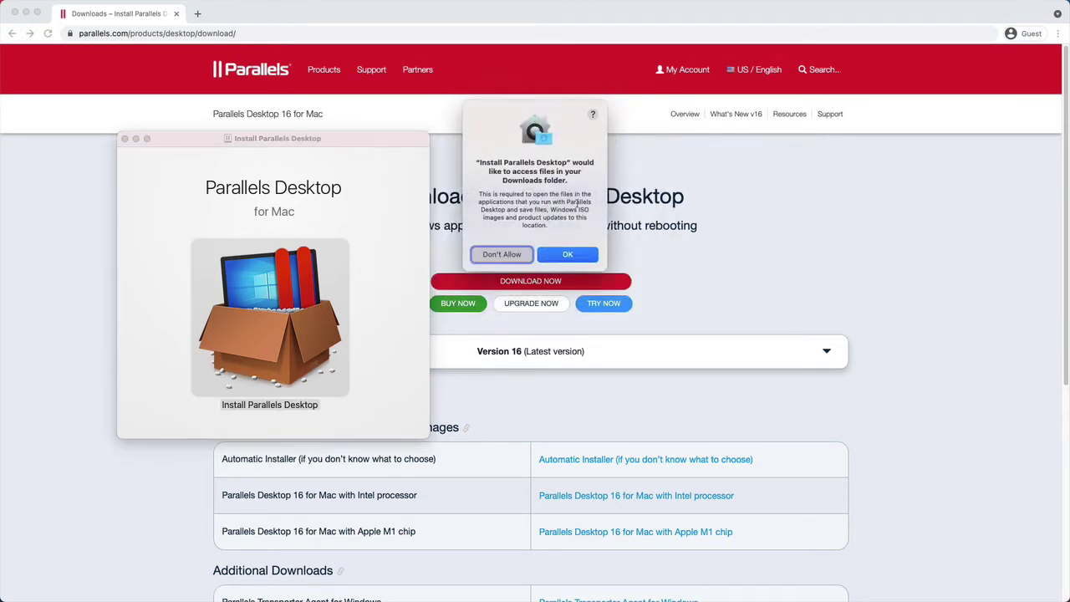
click(567, 255)
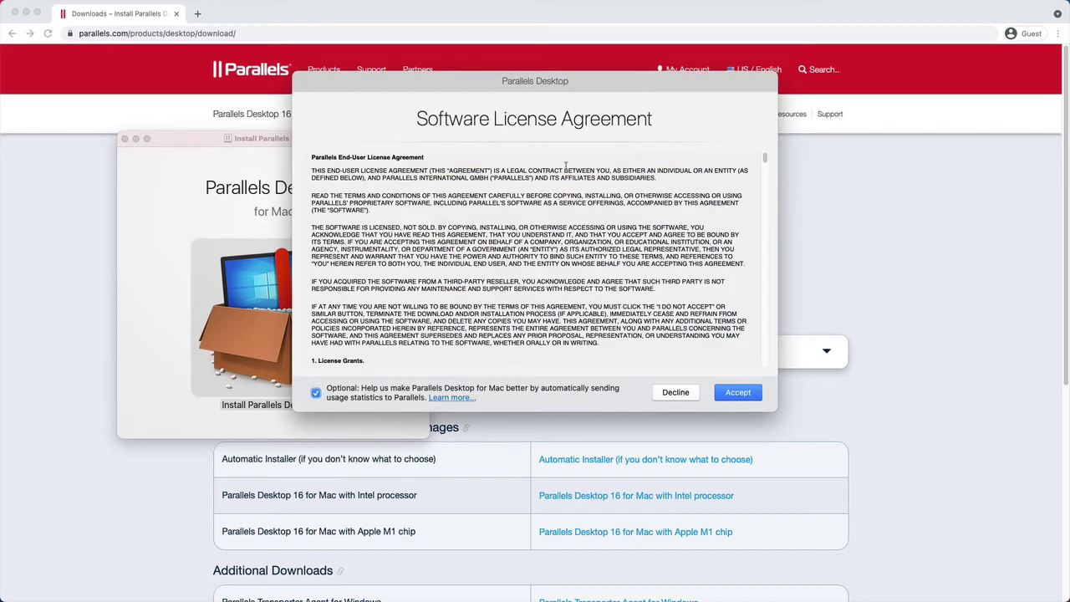
- Accept the Parallels software license agreement and authorize the installation with the administrator password
scroll(550, 229, down, 15)
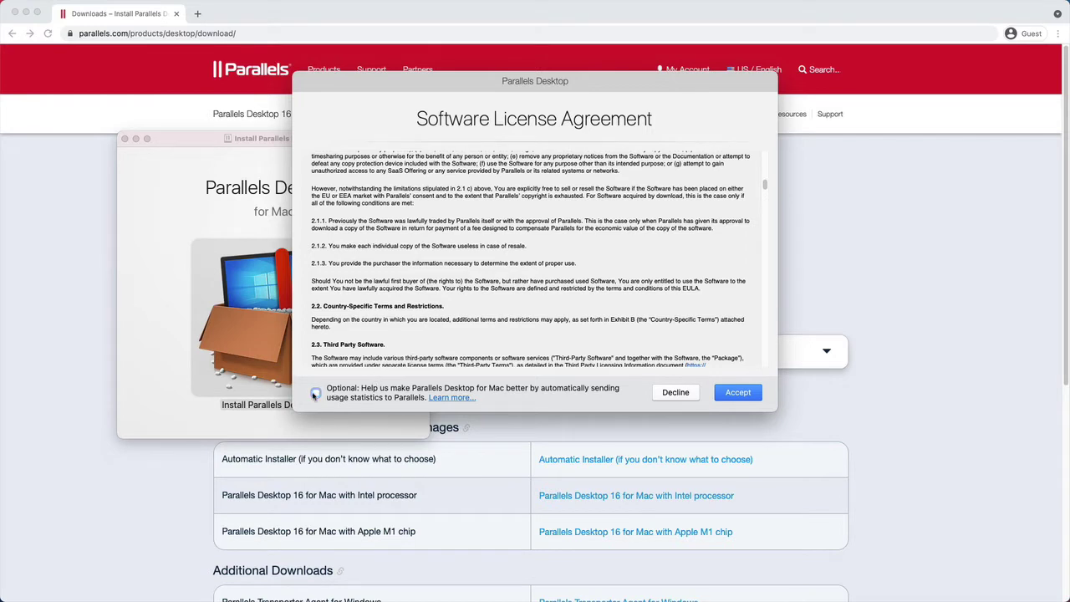
click(720, 393)
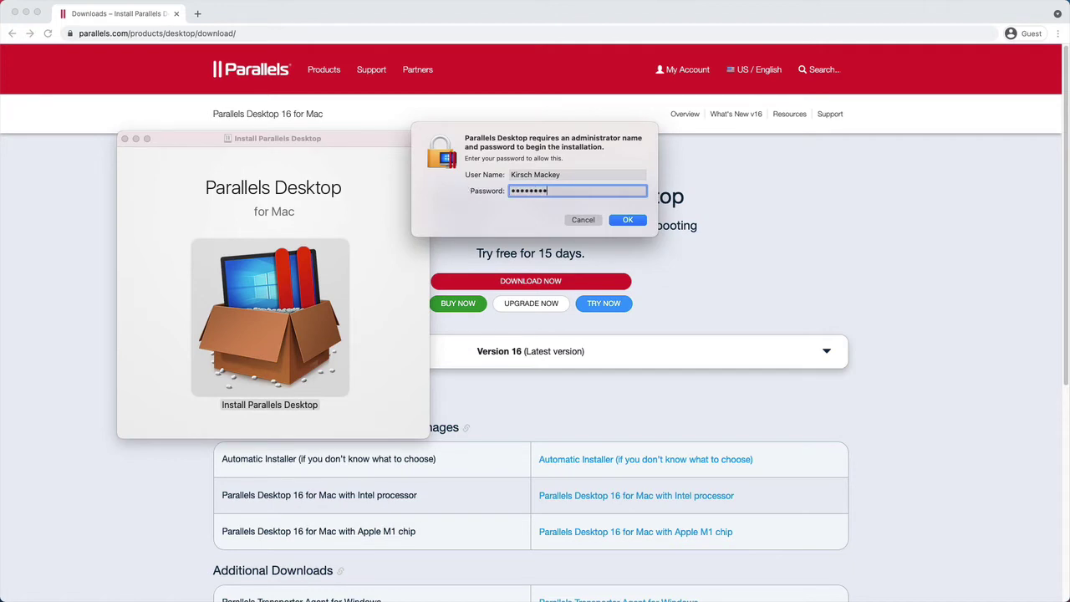
key(Return)
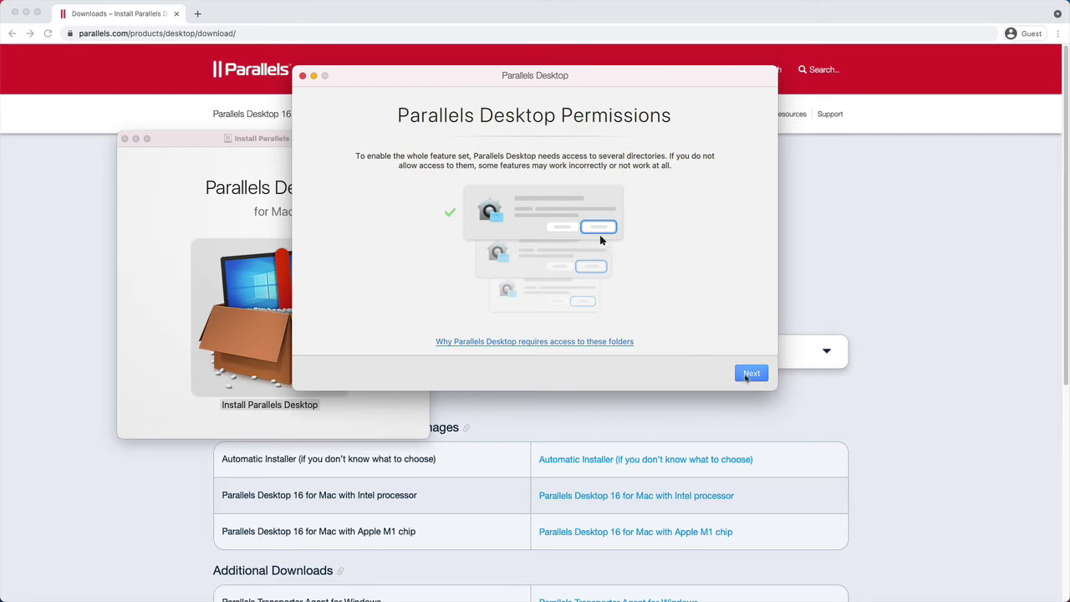
- Grant Parallels Desktop access to the Desktop, Documents and Downloads folders and external disks, and finish the permissions setup
click(748, 376)
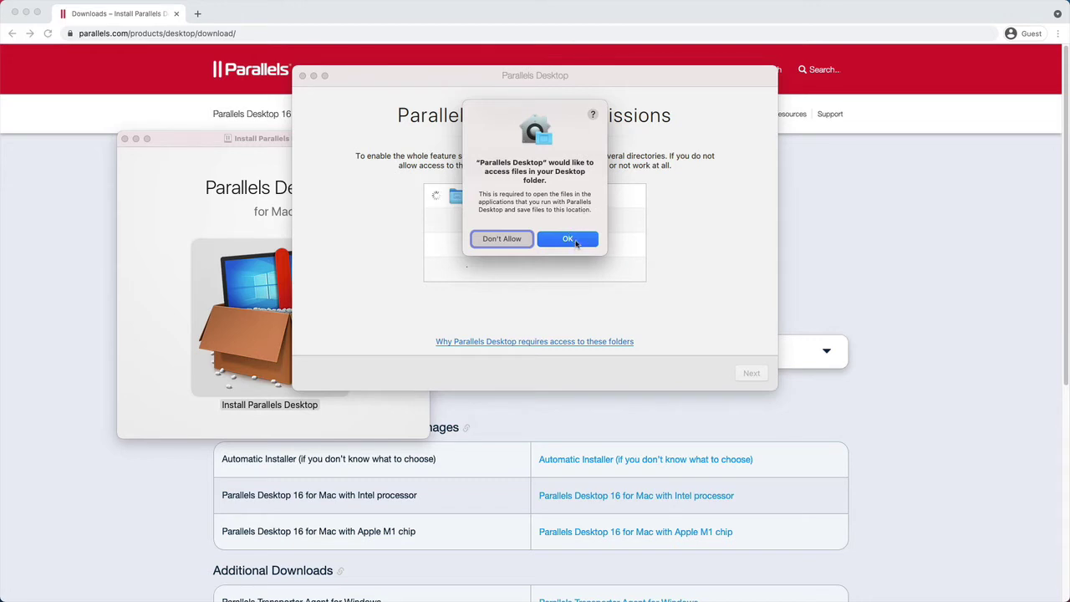
click(575, 241)
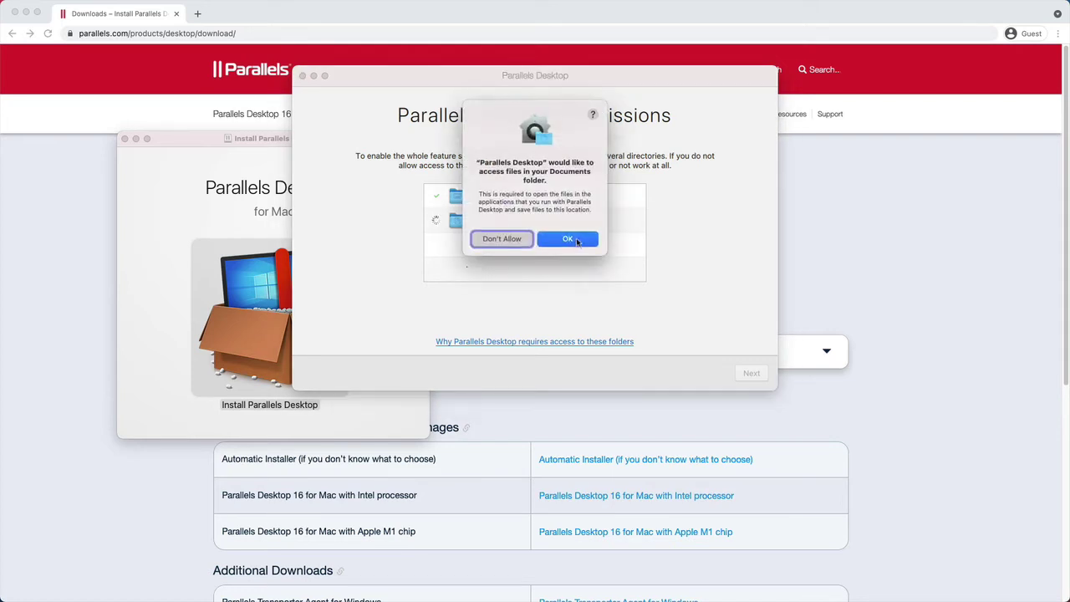
click(576, 241)
click(573, 249)
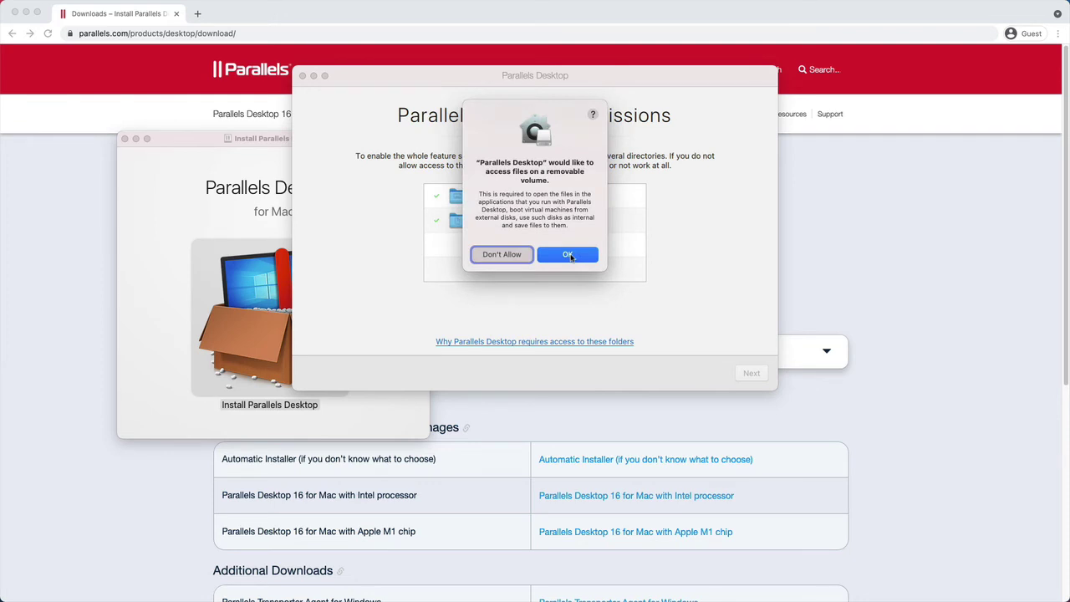
click(568, 255)
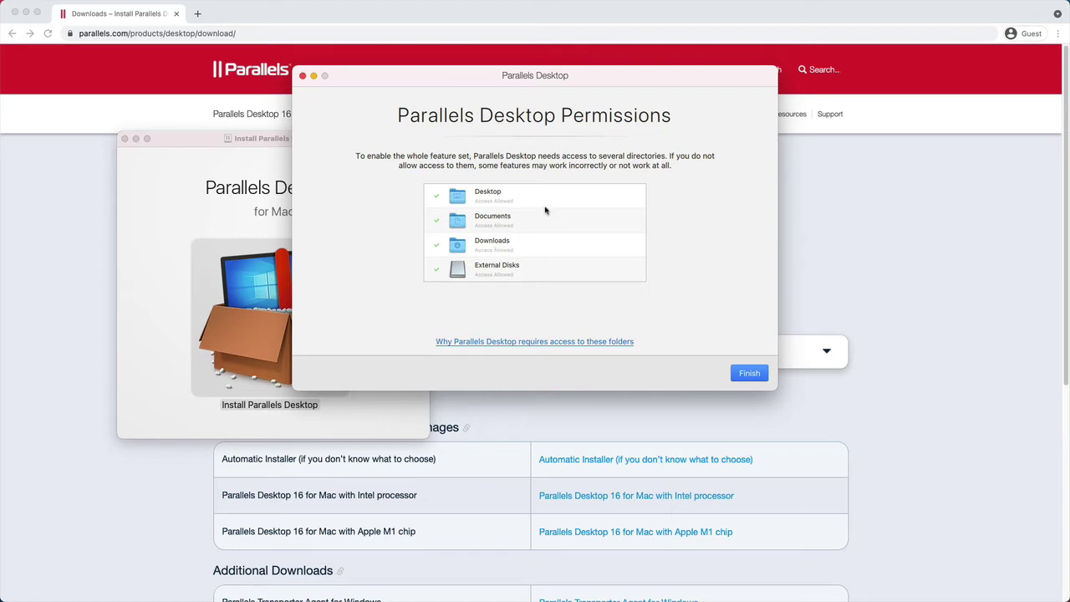
click(744, 373)
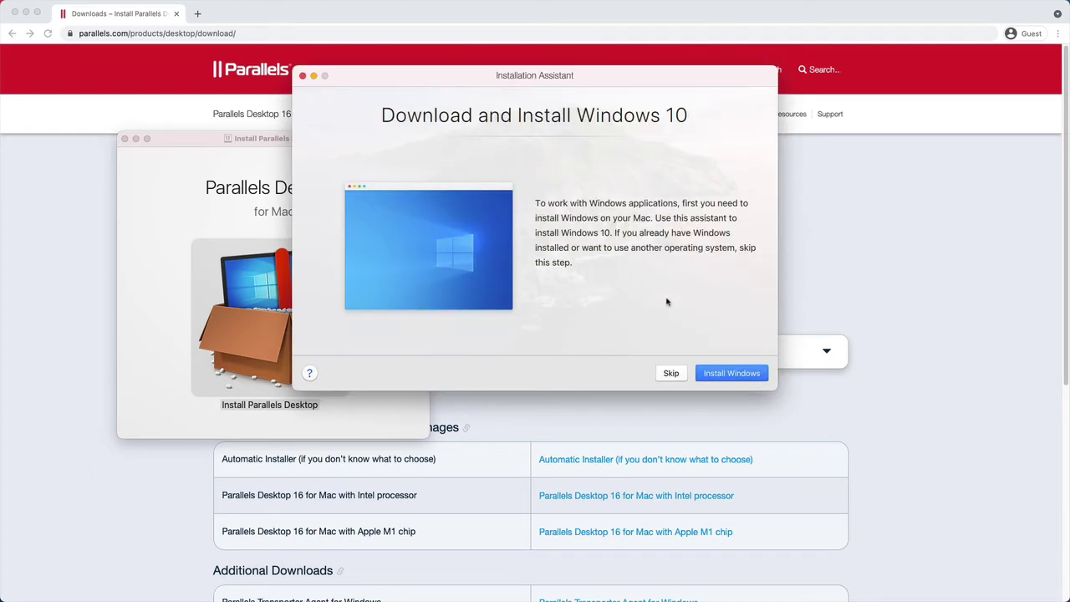
- Install Windows 10 with the Installation Assistant and complete the Parallels Toolbox installation
click(762, 373)
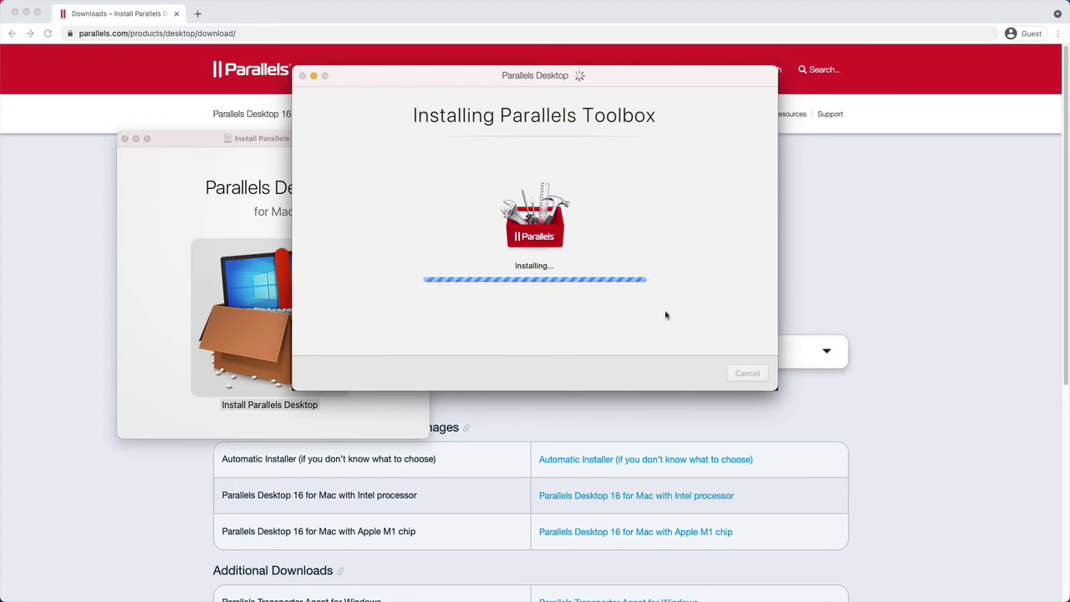
click(647, 228)
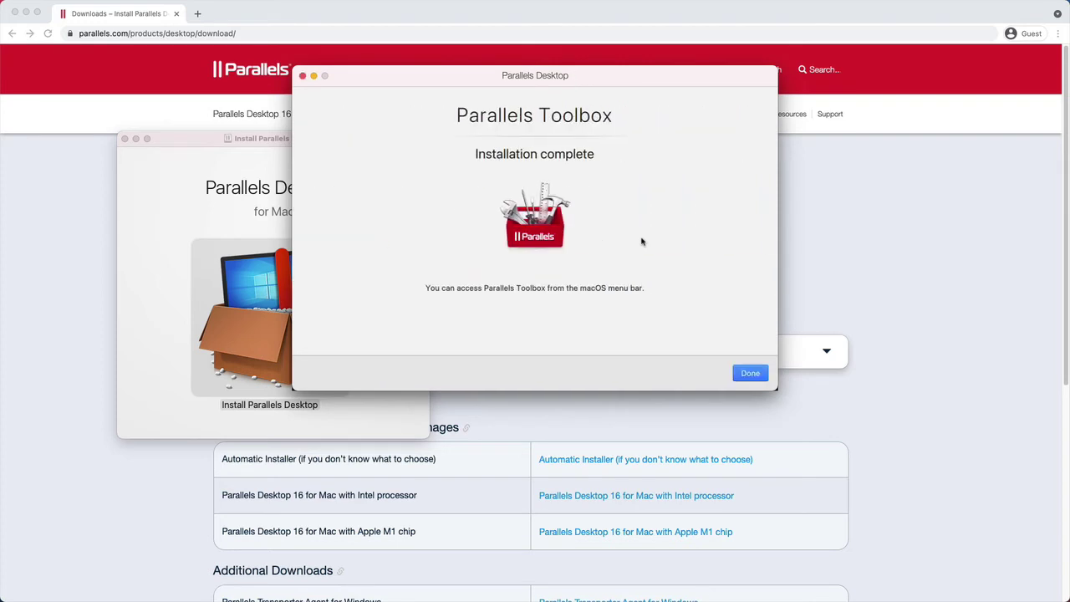
click(750, 373)
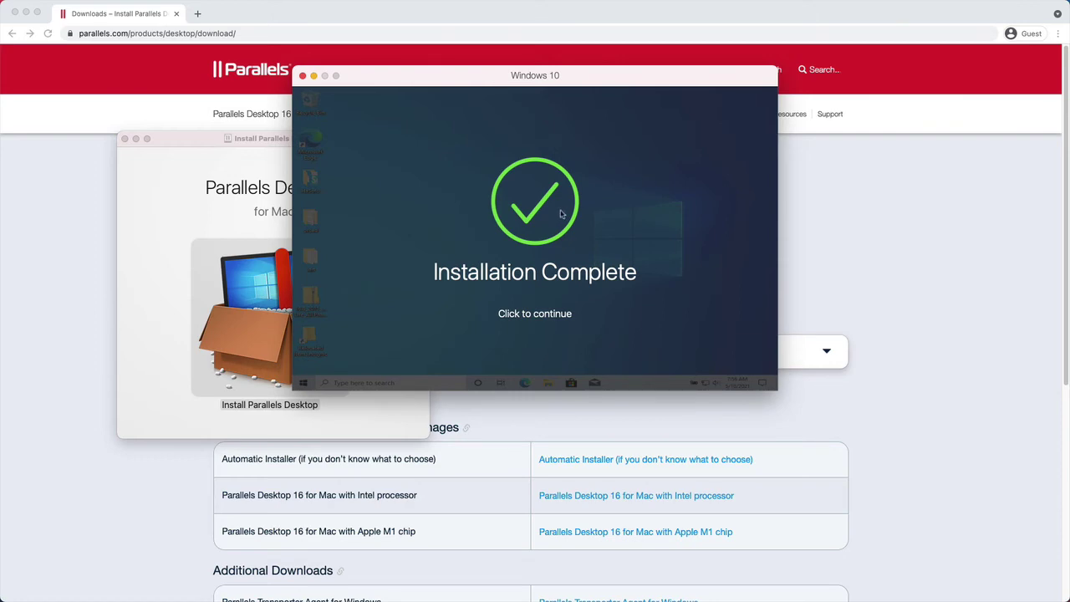
click(539, 332)
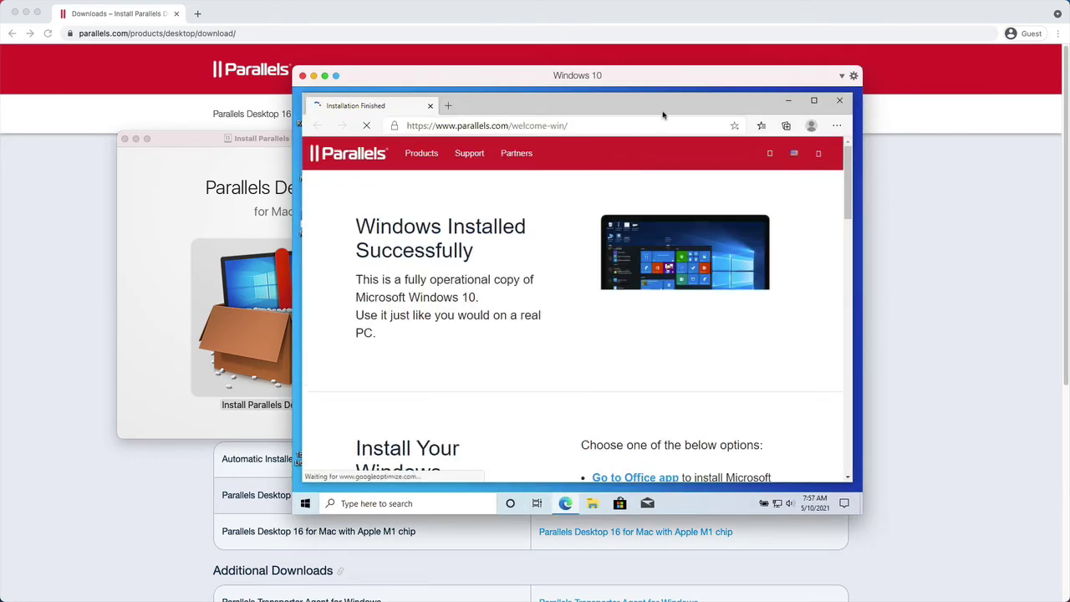
- Maximize the Windows 10 window and run the setup application in the 16.6_2015_OrCAD Lite_All Products folder
double_click(683, 77)
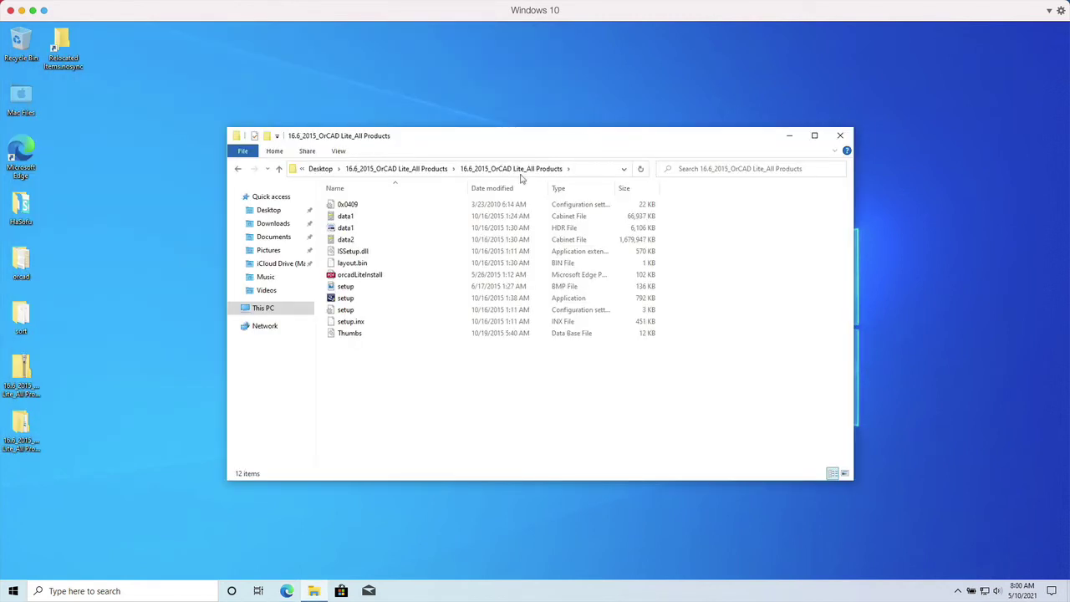
click(354, 304)
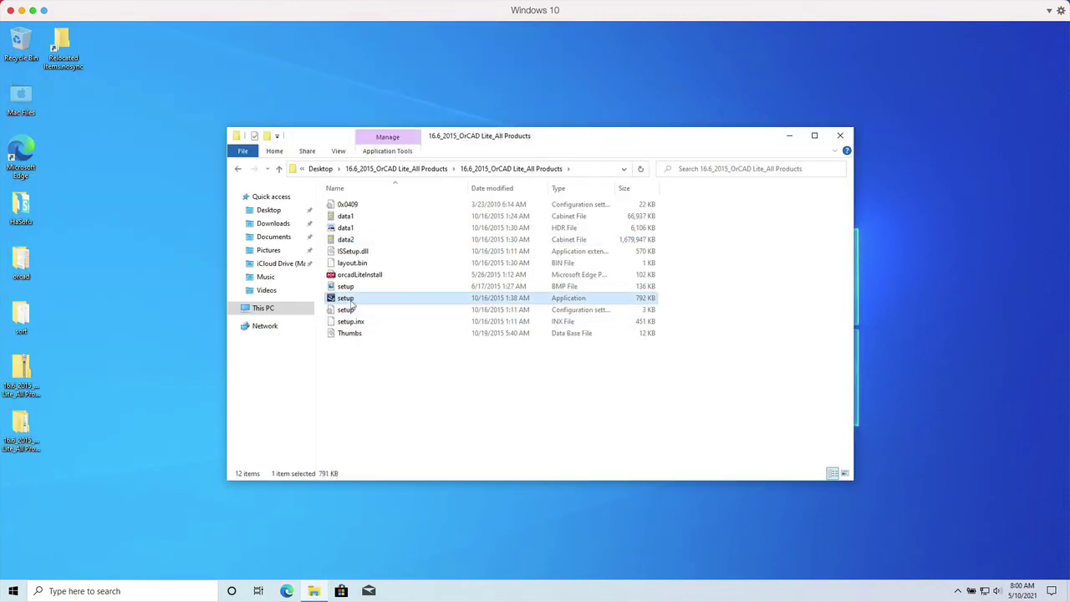
double_click(352, 303)
click(500, 398)
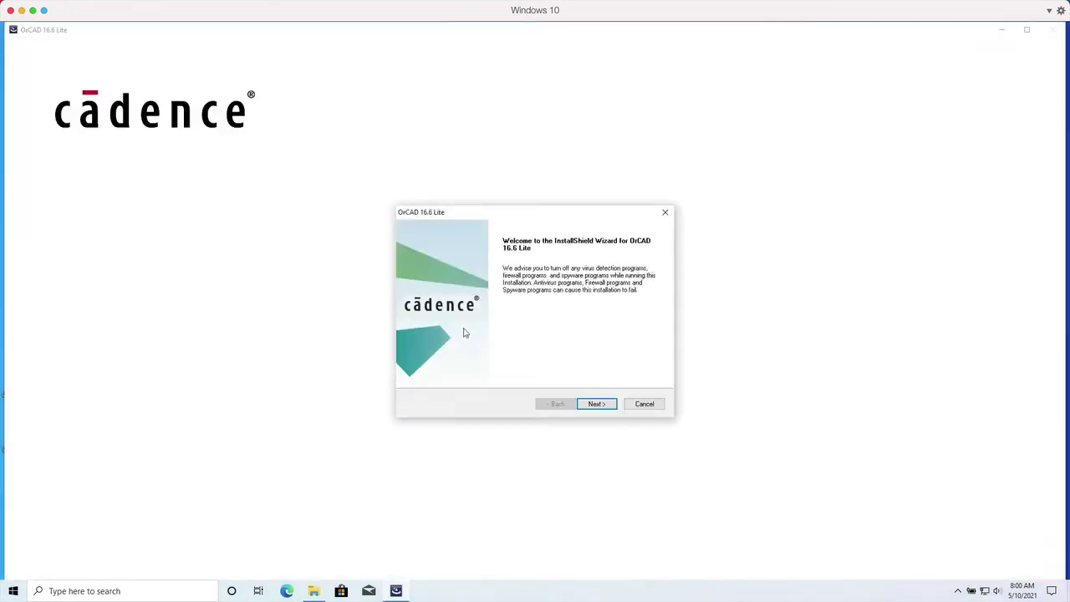
- Install OrCAD 16.6 Lite with the license accepted, setup type Only for me, and destination C:\OrCAD\OrCAD_16.6_Lite
click(593, 404)
click(523, 364)
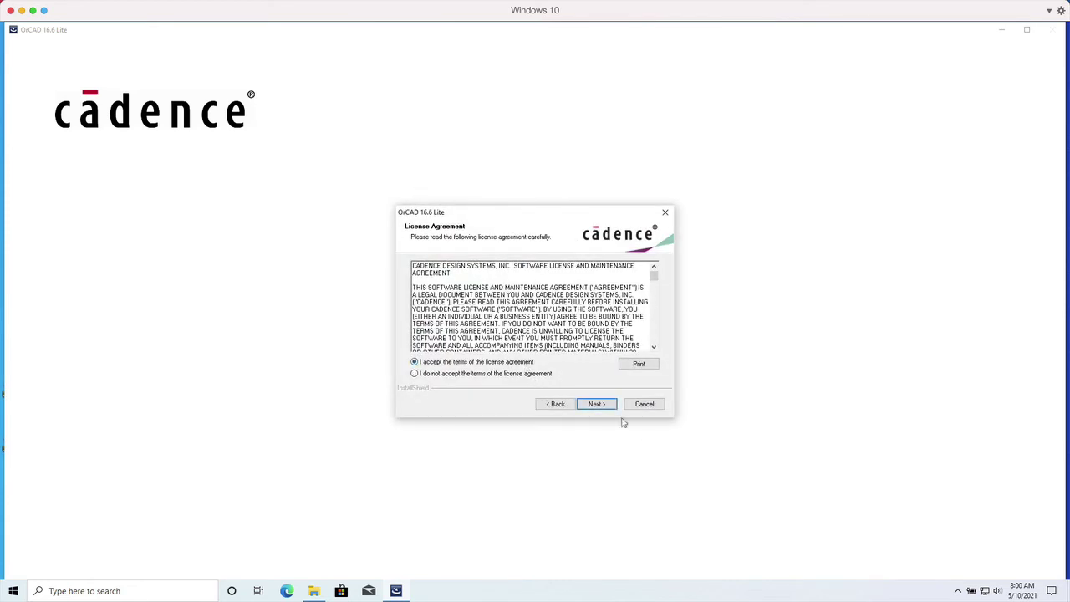
click(607, 406)
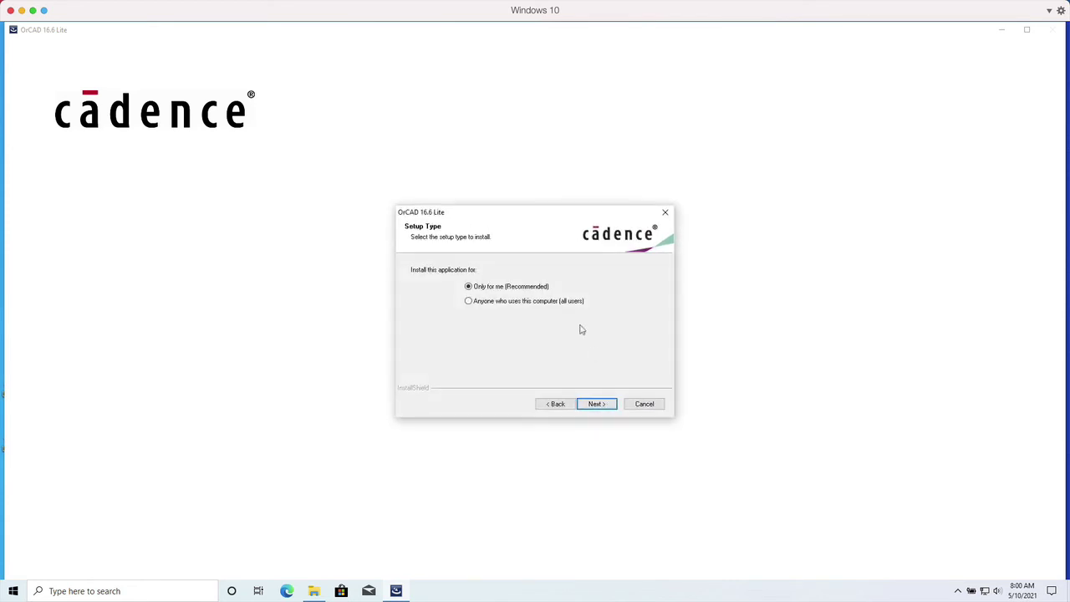
click(600, 406)
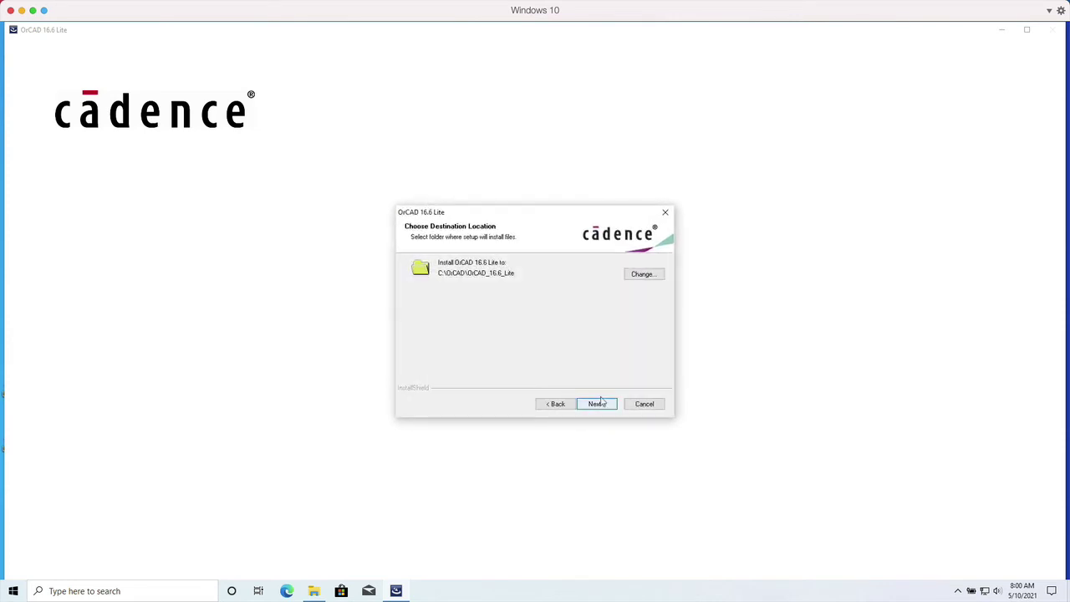
click(599, 405)
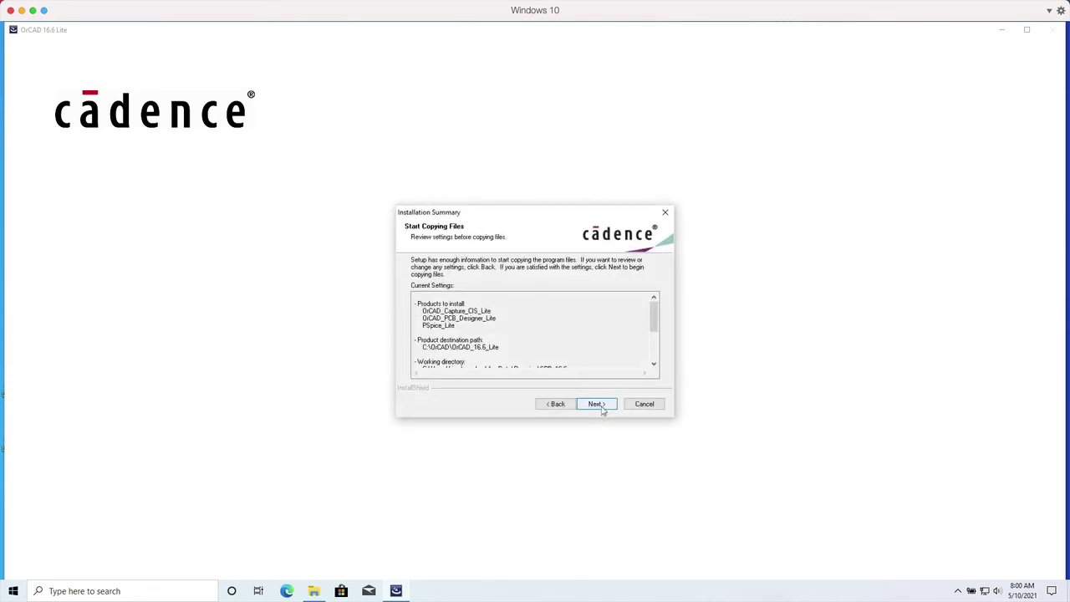
click(599, 405)
click(601, 407)
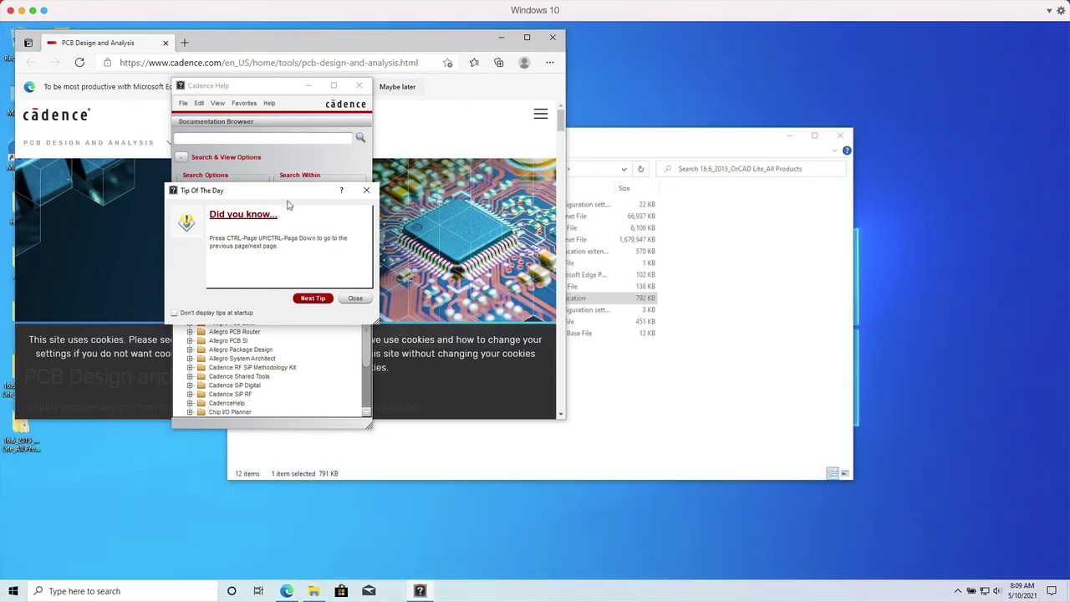
- Close the Tip of the Day, the help demo prompt, Cadence Help, the Cadence web page and the setup folder
drag(277, 193, 378, 206)
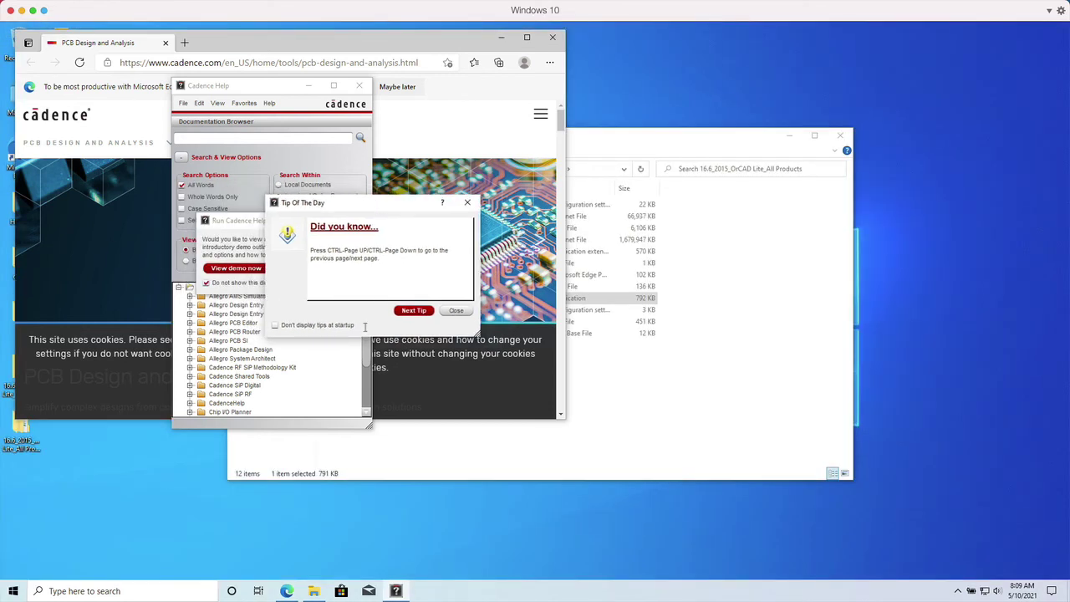
click(457, 310)
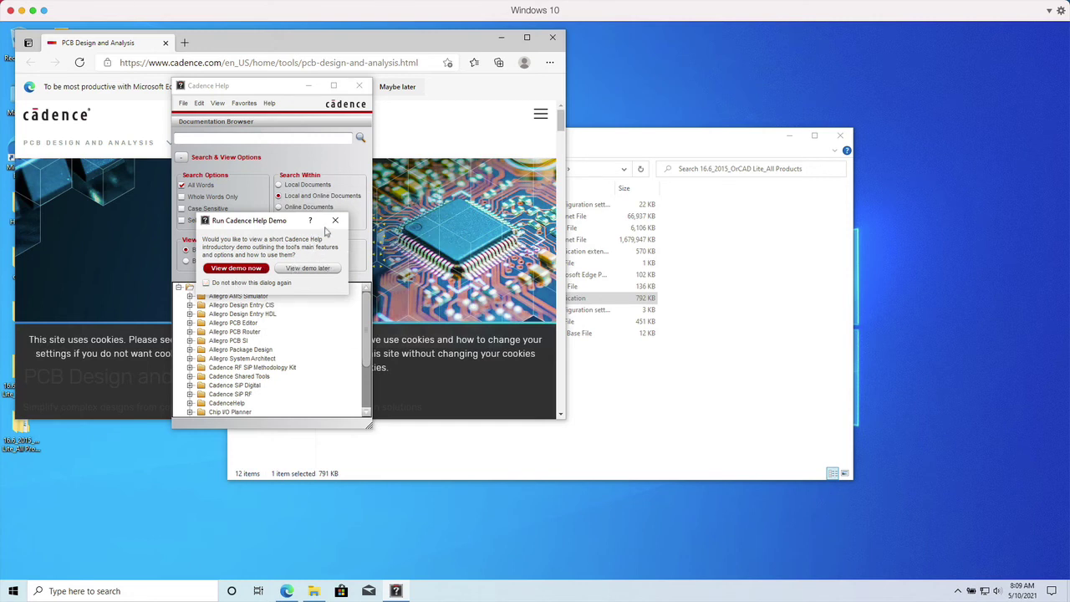
click(335, 219)
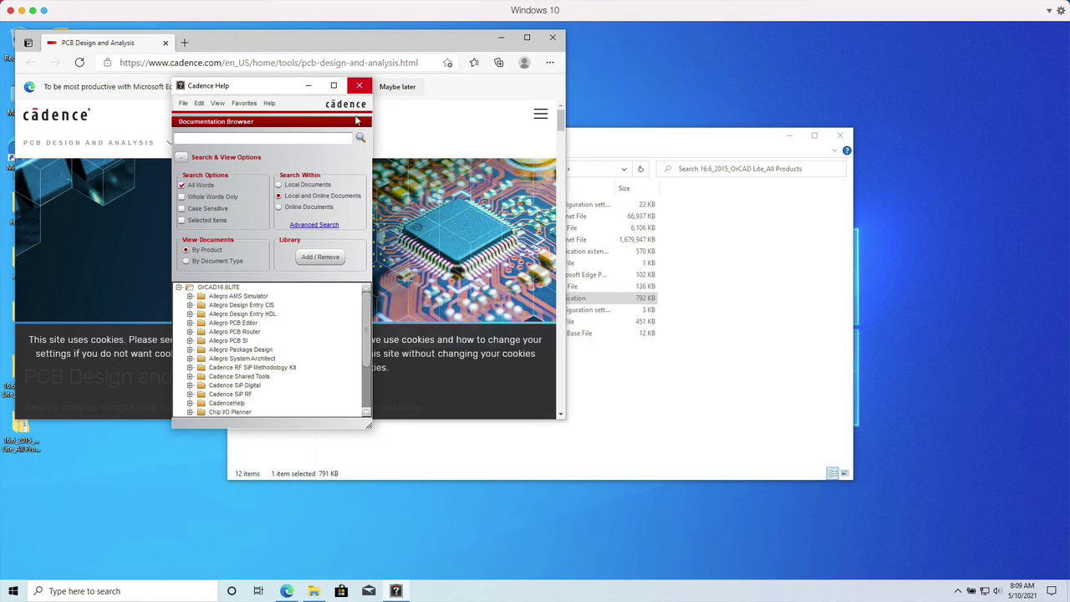
click(361, 87)
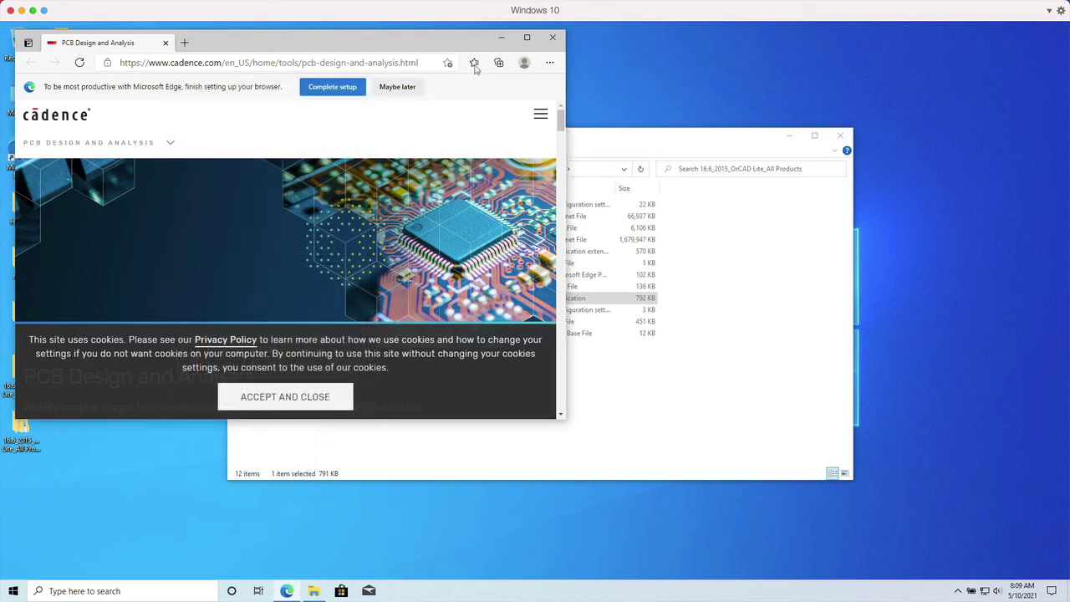
click(553, 37)
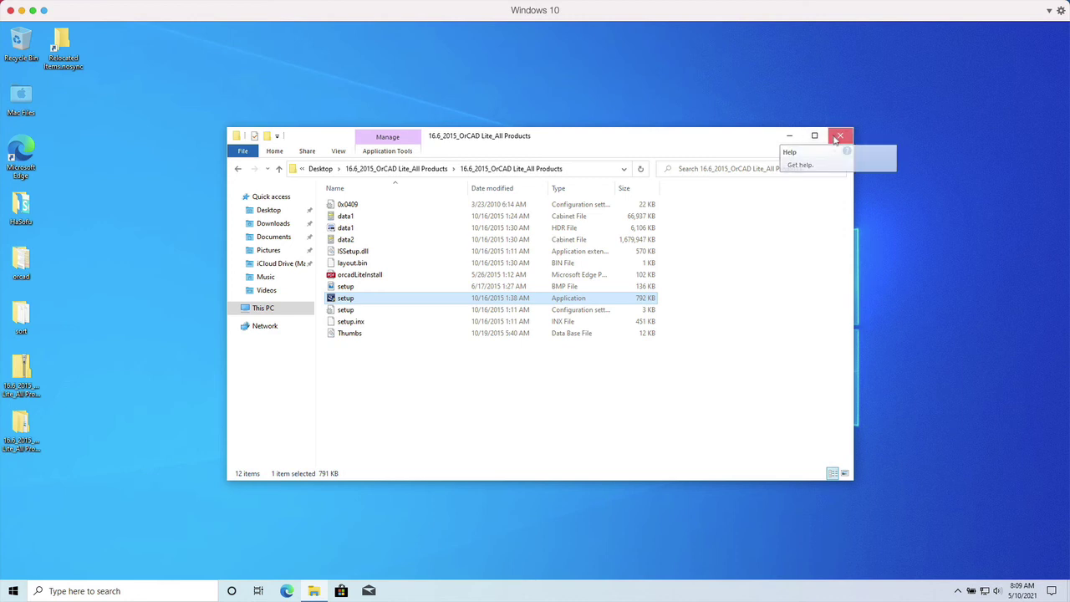
click(838, 137)
- Open the Windows search
click(23, 591)
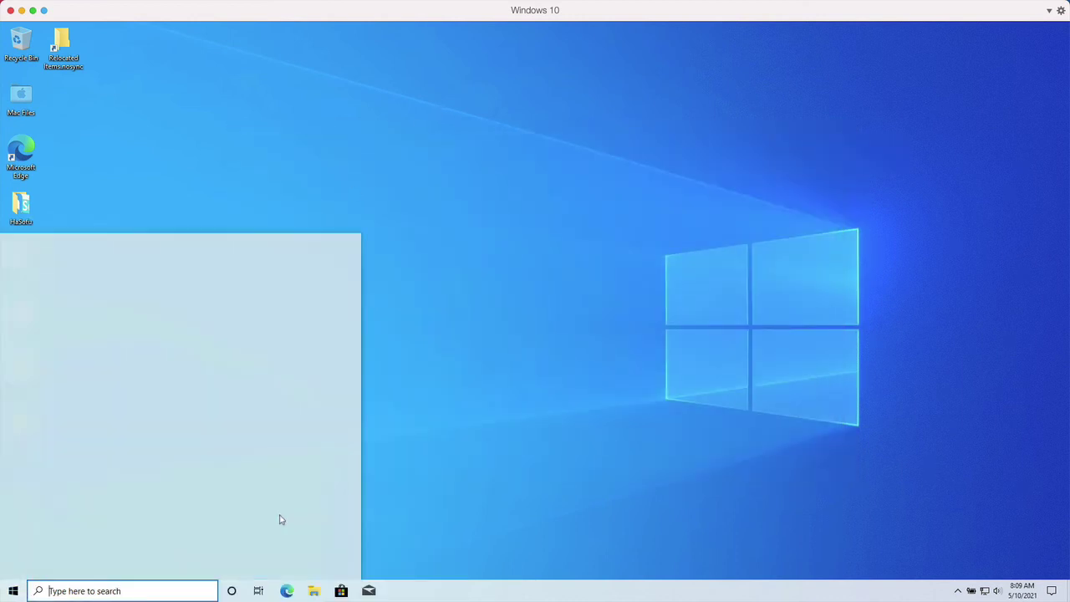